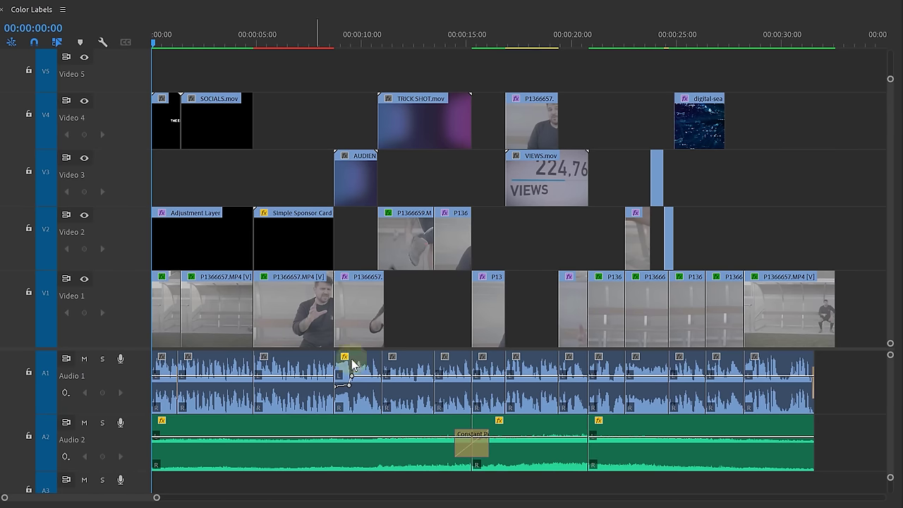
# Label all the Video 1 and Audio 1 clips Blue
pyautogui.moveTo(849, 309); pyautogui.dragTo(288, 360)
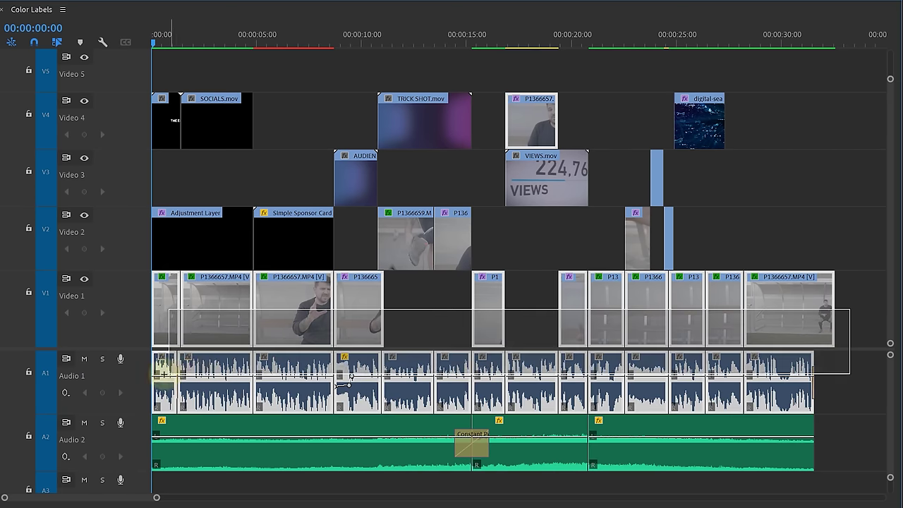
pyautogui.moveTo(168, 372); pyautogui.dragTo(169, 372)
pyautogui.rightClick(204, 332)
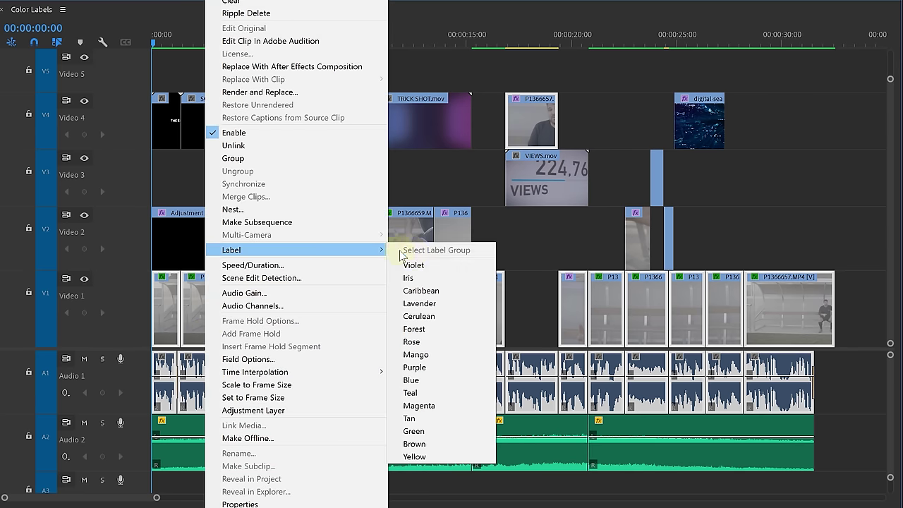
pyautogui.click(443, 380)
# Label the two B-roll clips on Video 2 Mango
pyautogui.moveTo(508, 222); pyautogui.dragTo(412, 248)
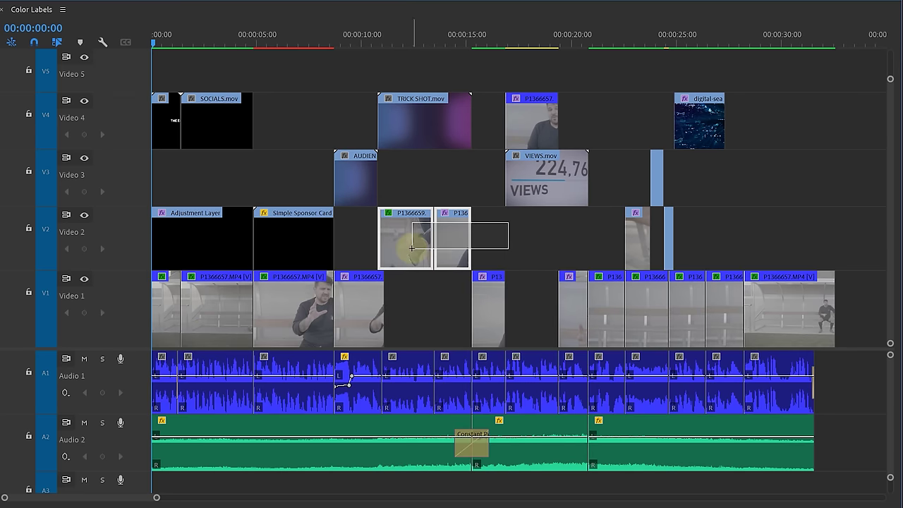
pyautogui.rightClick(652, 174)
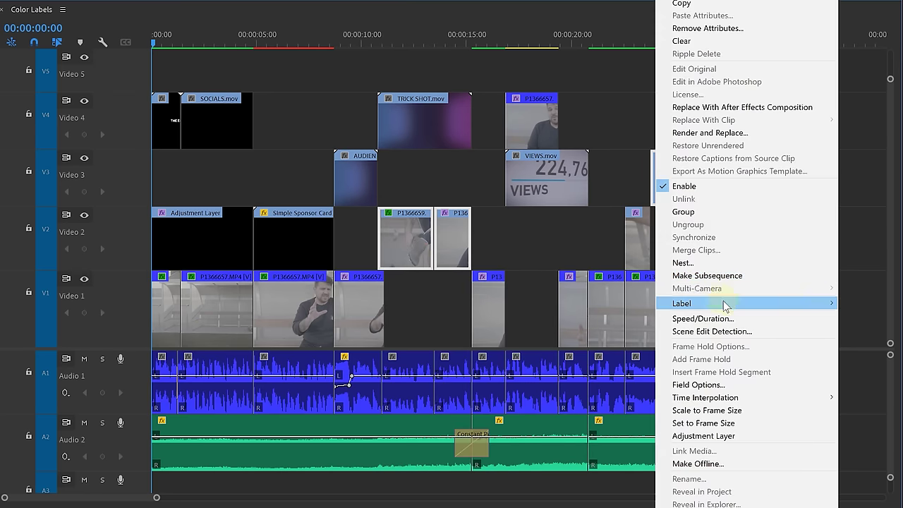
pyautogui.click(875, 408)
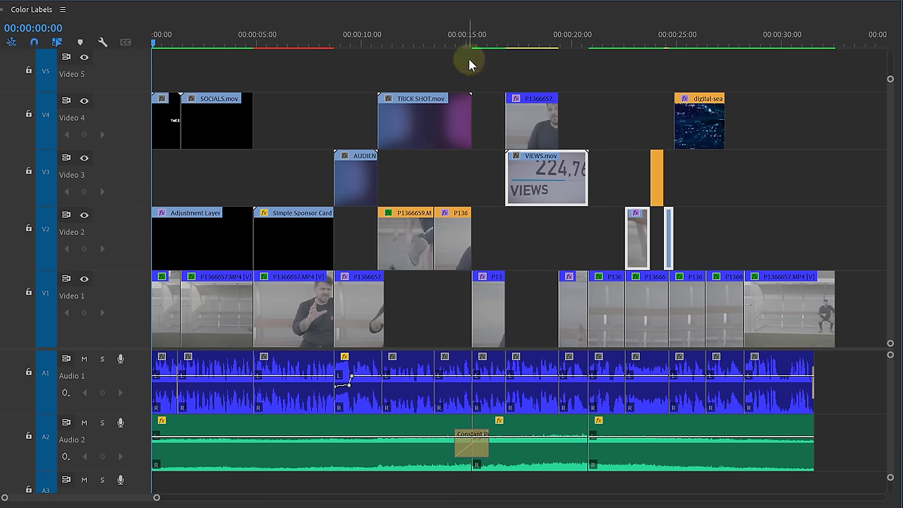
# Label the graphics clips Yellow
pyautogui.rightClick(285, 230)
pyautogui.moveTo(323, 303)
pyautogui.click(525, 502)
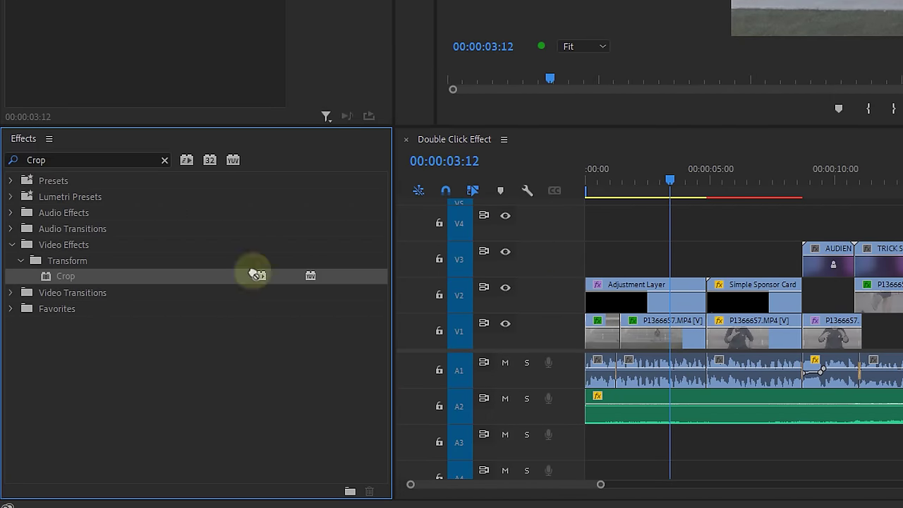
# Apply the Crop effect to the P1366657.MP4 clip on Video 1, leaving all edges at 0%
pyautogui.moveTo(645, 338); pyautogui.dragTo(645, 338)
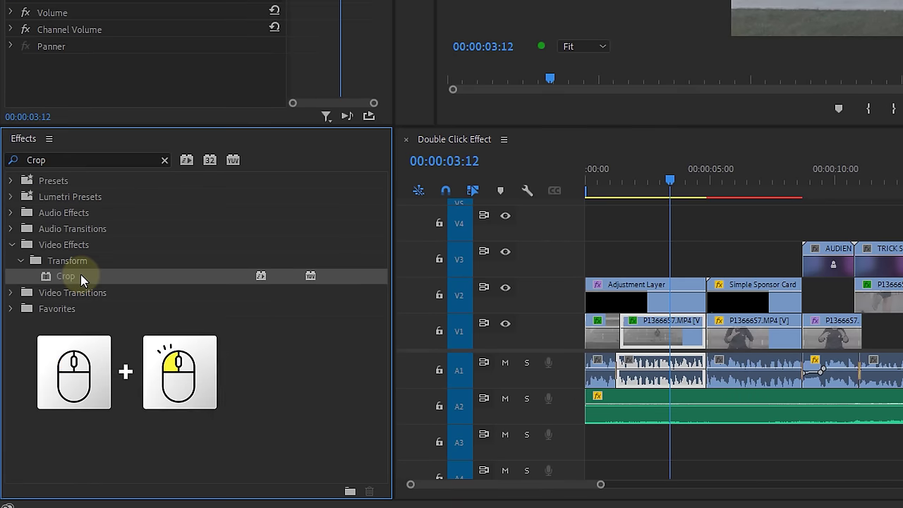
pyautogui.doubleClick(81, 279)
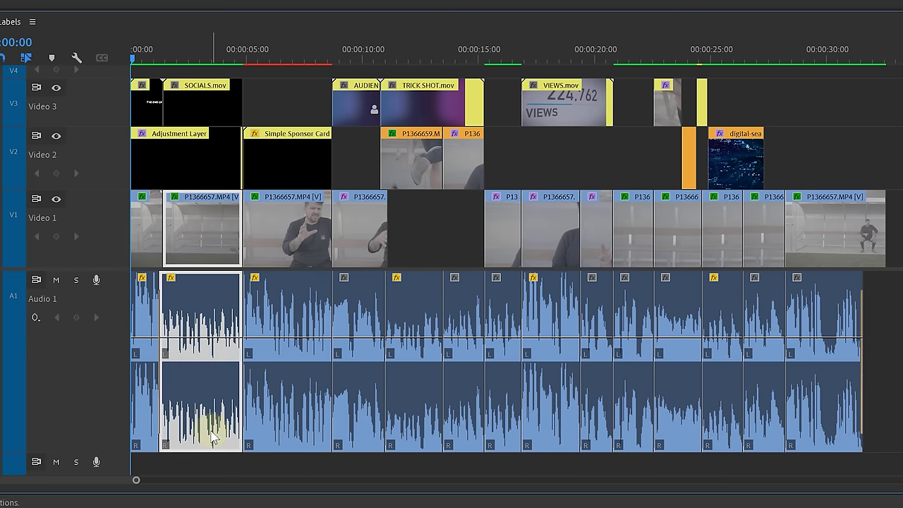
# Select every timeline clip and use Audio Gain to normalize max peak to 0 dB
pyautogui.click(289, 426)
pyautogui.click(414, 424)
pyautogui.click(550, 428)
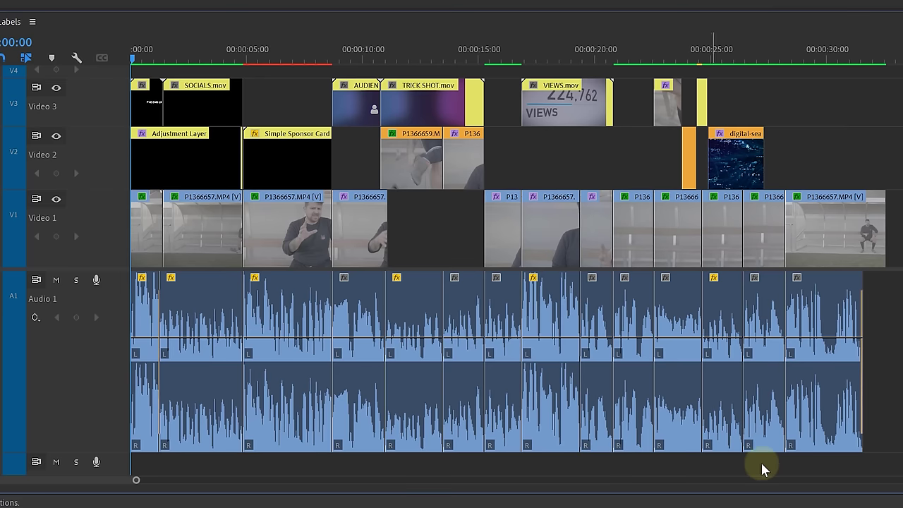
pyautogui.moveTo(871, 463); pyautogui.dragTo(145, 393)
pyautogui.rightClick(210, 385)
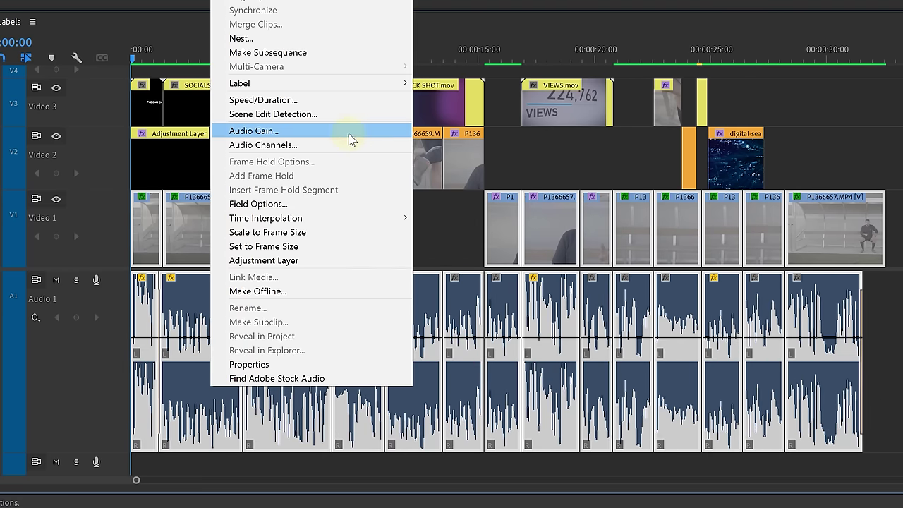
pyautogui.click(349, 131)
pyautogui.click(470, 176)
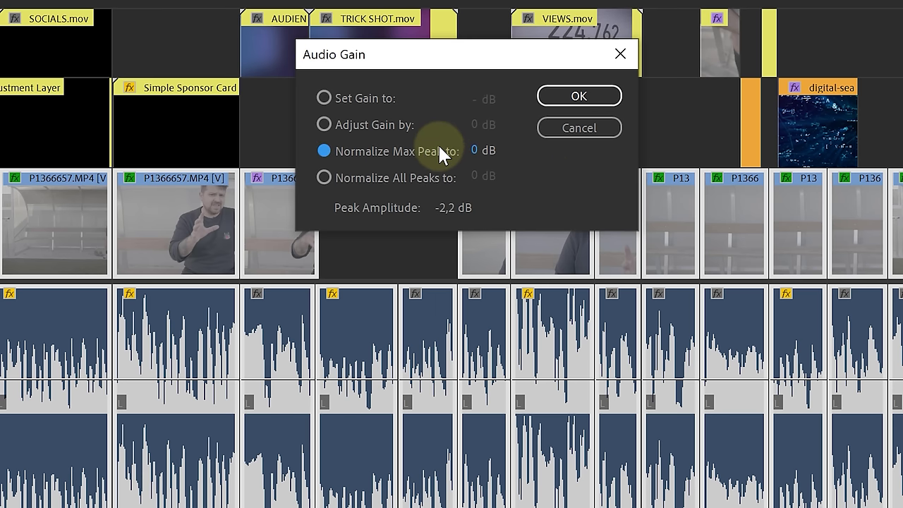
pyautogui.click(576, 139)
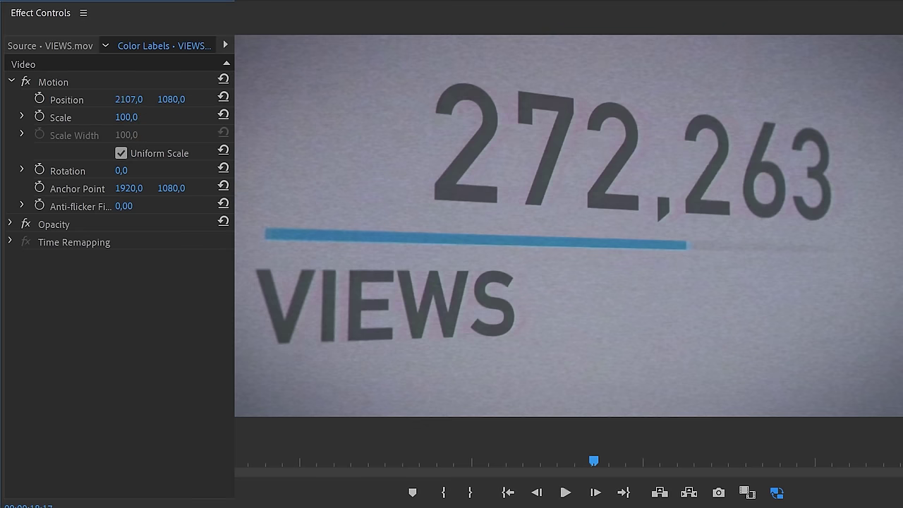
# Scrub VIEWS.mov's Position right and down, fine-tuning it to about 1920,0 × 1320,5
pyautogui.moveTo(129, 99); pyautogui.dragTo(191, 101)
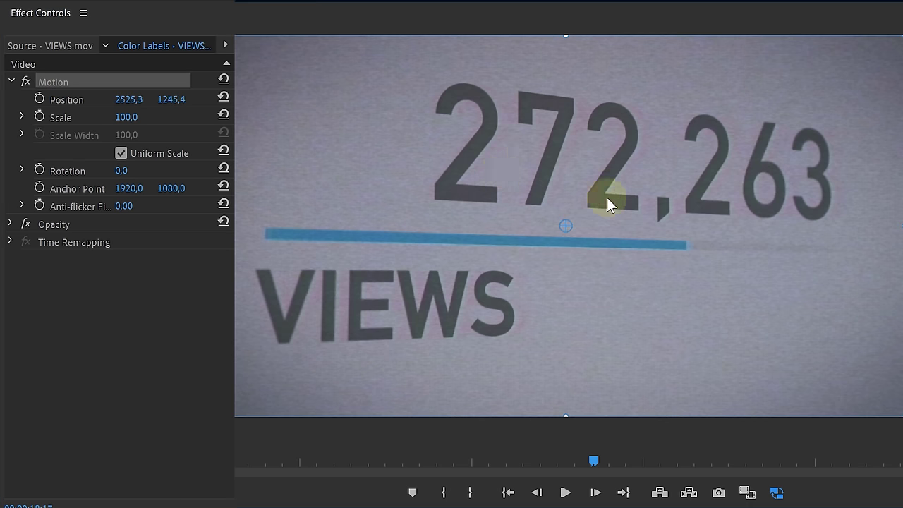
pyautogui.moveTo(606, 197); pyautogui.dragTo(554, 208)
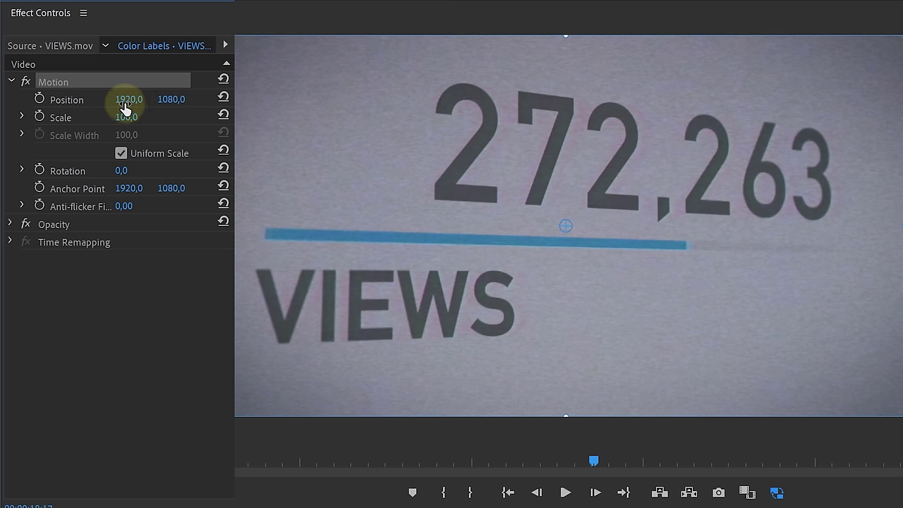
pyautogui.moveTo(128, 100); pyautogui.dragTo(176, 103)
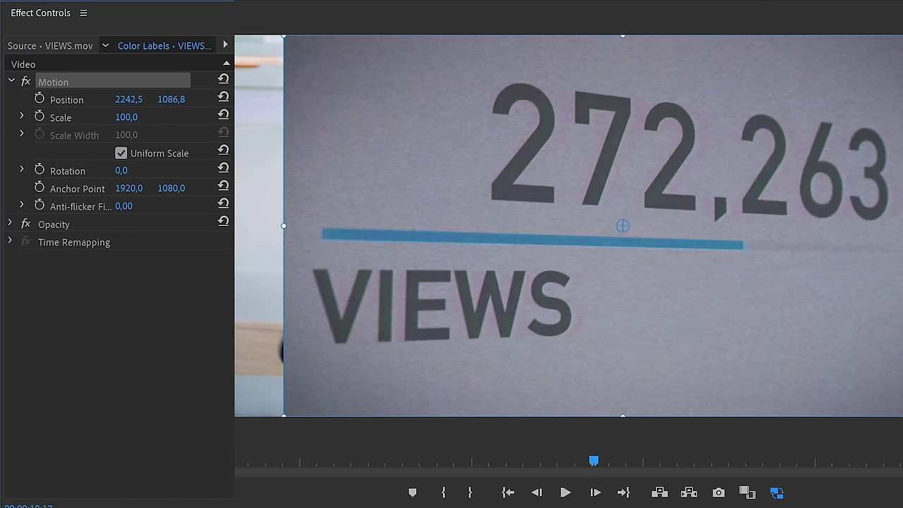
pyautogui.moveTo(508, 121); pyautogui.dragTo(630, 115)
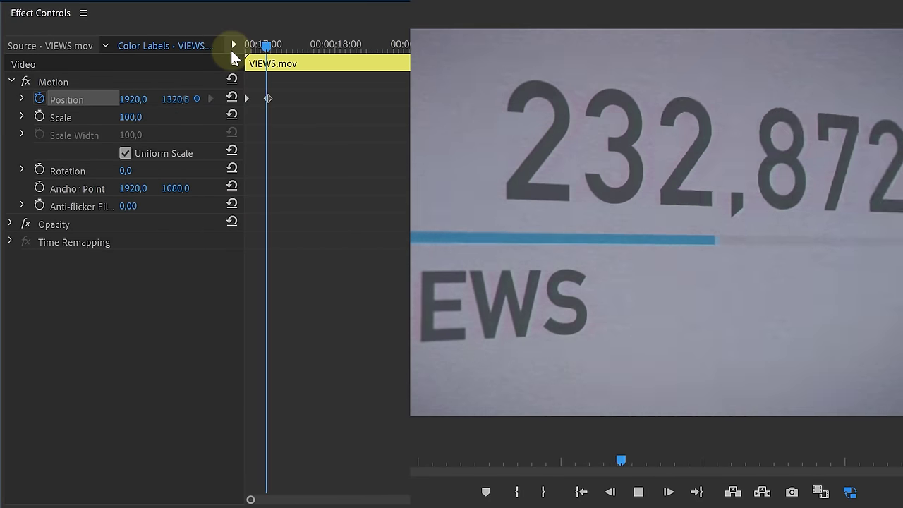
# Set the first Position keyframe to Ease Out and the second to Ease In, then preview
pyautogui.click(233, 48)
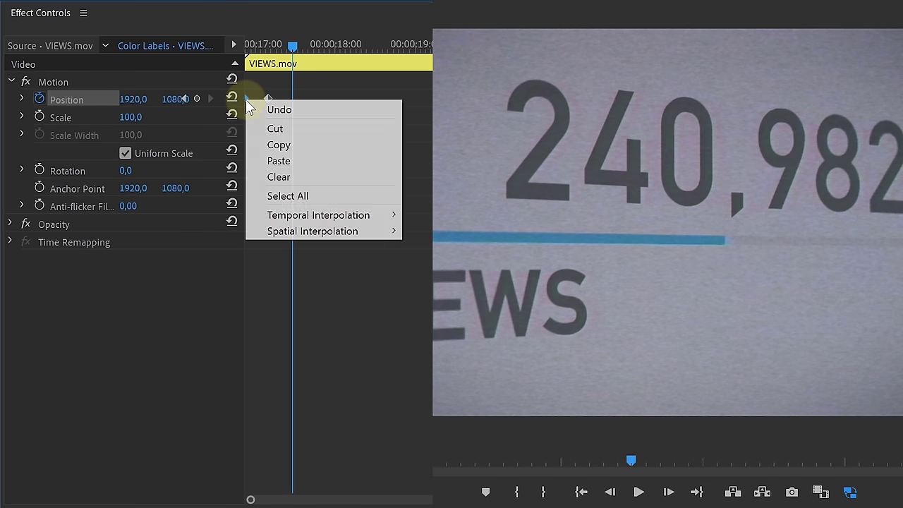
pyautogui.moveTo(392, 218)
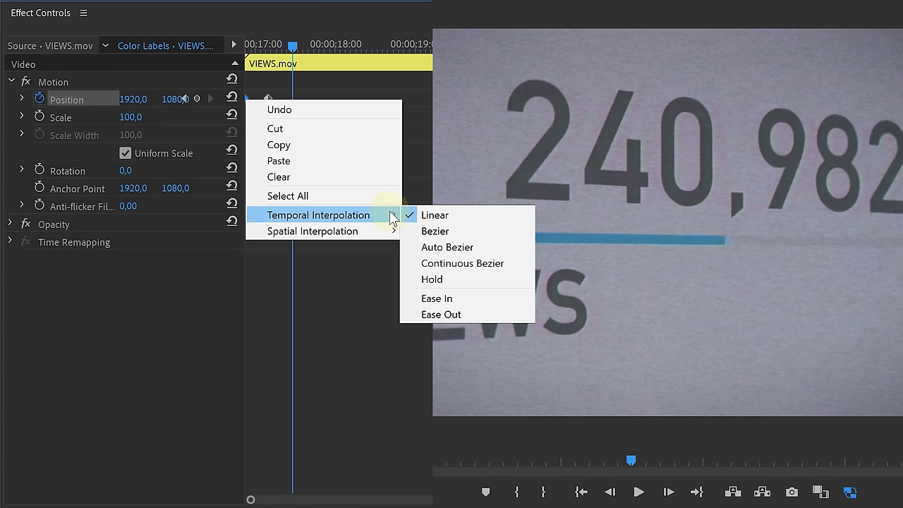
pyautogui.click(505, 314)
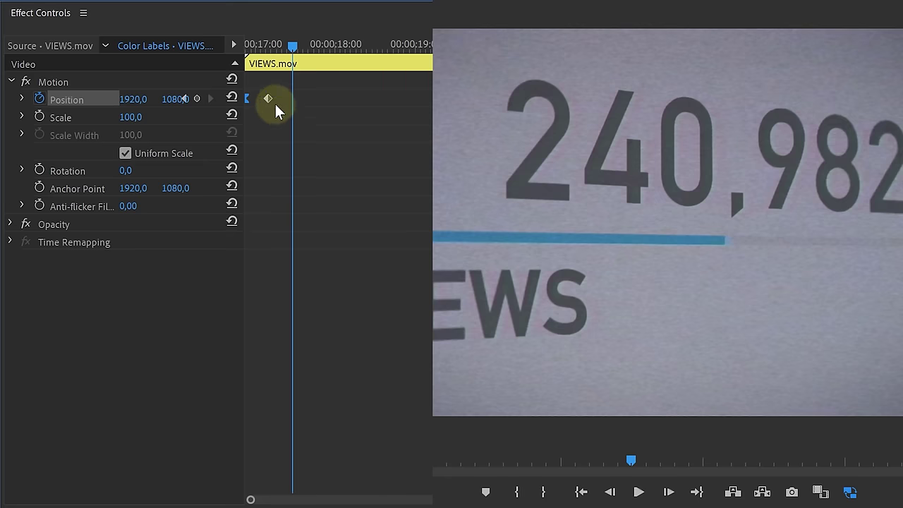
pyautogui.rightClick(269, 99)
pyautogui.moveTo(389, 213)
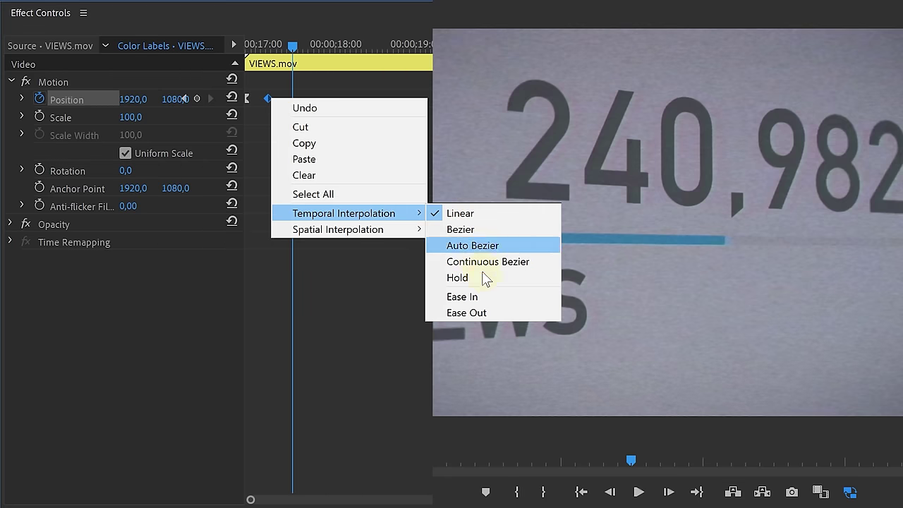
pyautogui.click(522, 297)
pyautogui.press('space')
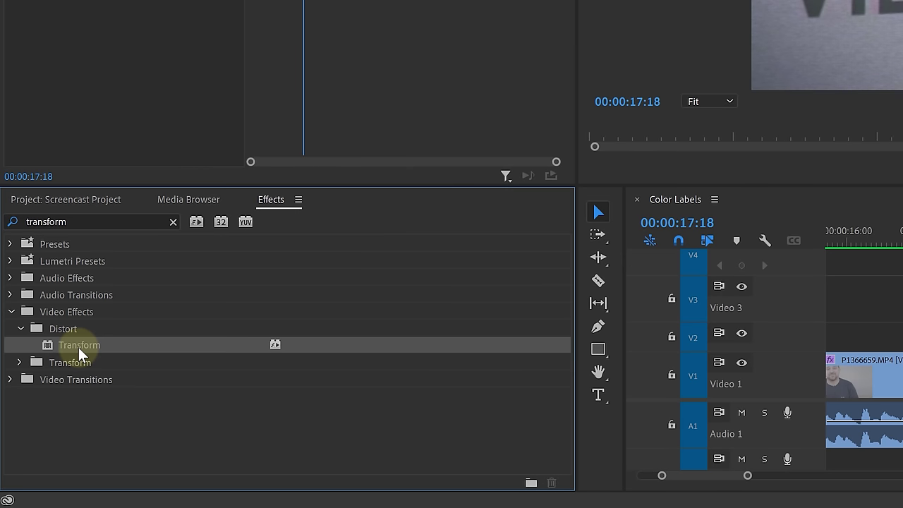
# Apply Distort > Transform to VIEWS.mov and set its Shutter Angle to 180
pyautogui.moveTo(79, 347); pyautogui.dragTo(902, 283)
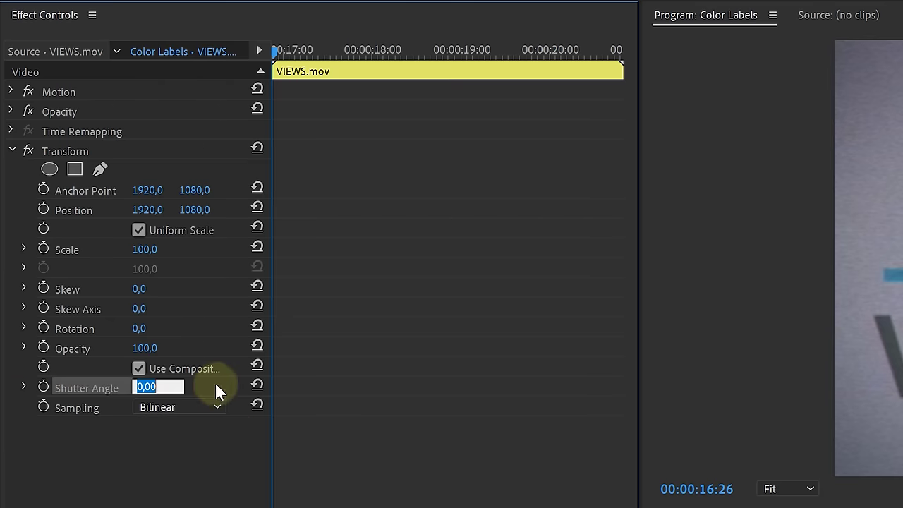
pyautogui.write('180')
pyautogui.press('Return')
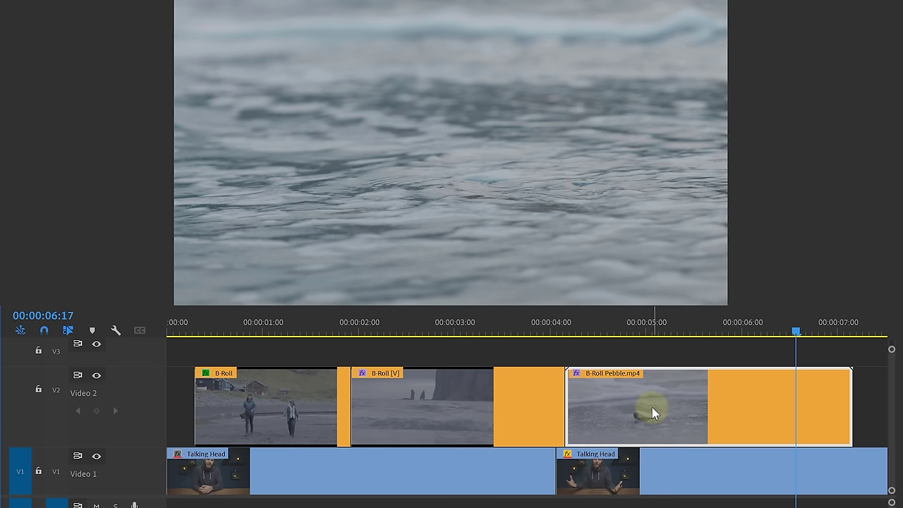
# Set the 25% slowed B-Roll Pebble clip's Time Interpolation to Optical Flow
pyautogui.hotkey('shift', '1')
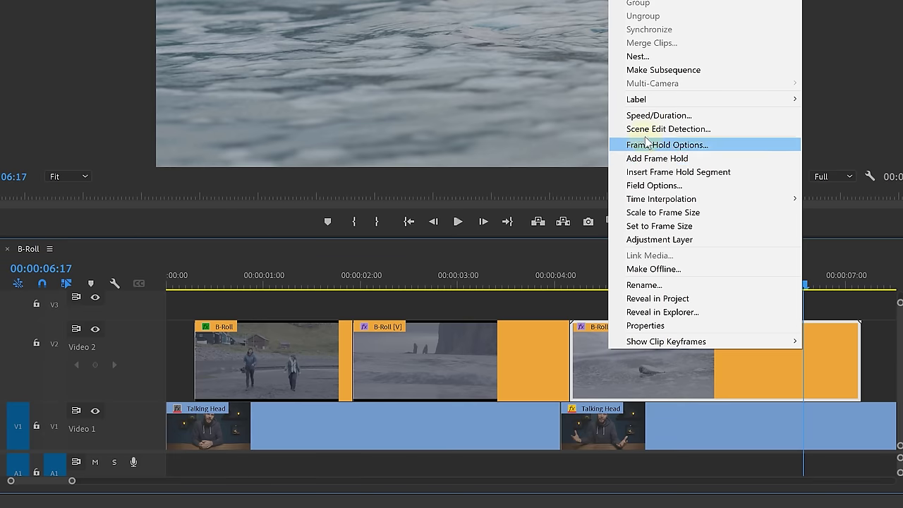
pyautogui.click(584, 287)
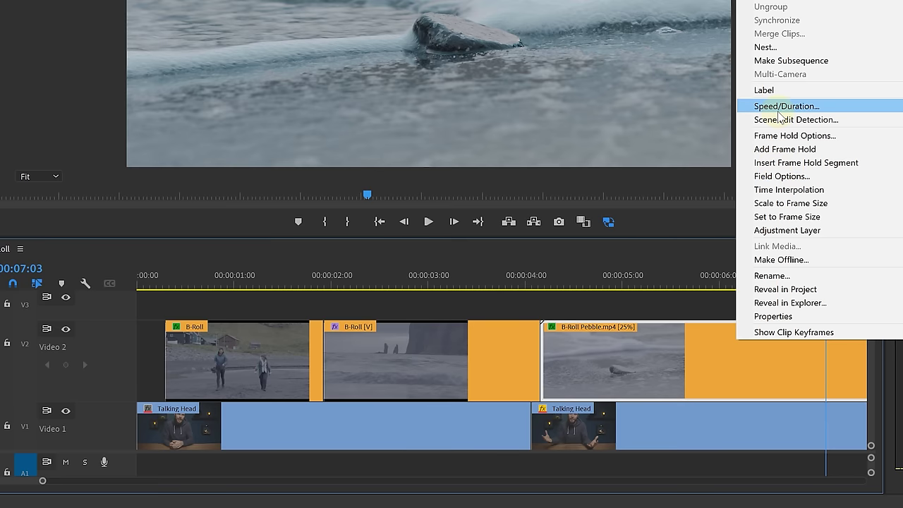
pyautogui.click(779, 107)
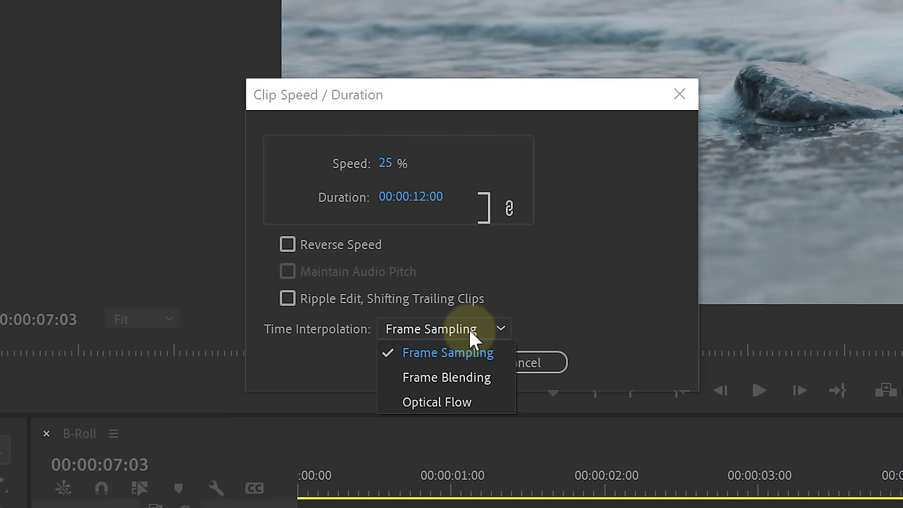
pyautogui.click(476, 407)
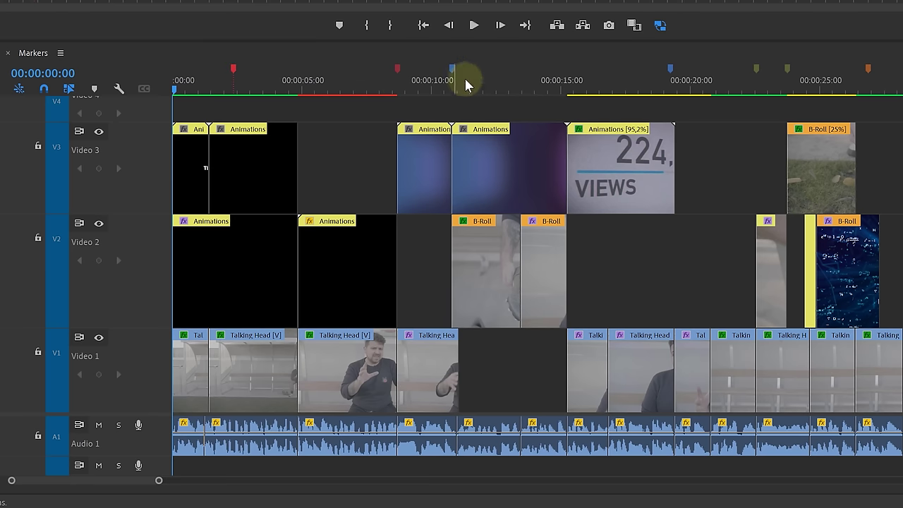
# Open the red Remove Clip marker's details, then jump to the first red marker
pyautogui.doubleClick(397, 69)
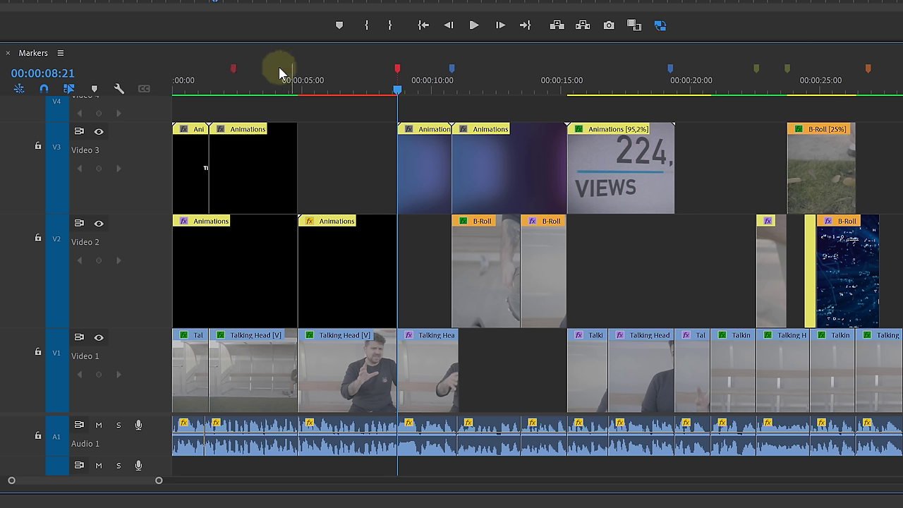
pyautogui.click(234, 69)
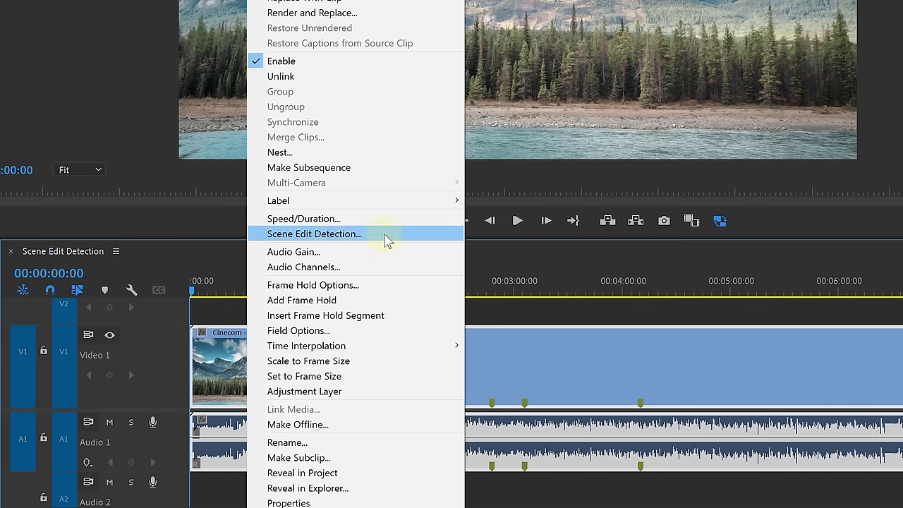
# Run Scene Edit Detection on the music video clip, cutting at every detected scene change
pyautogui.click(387, 241)
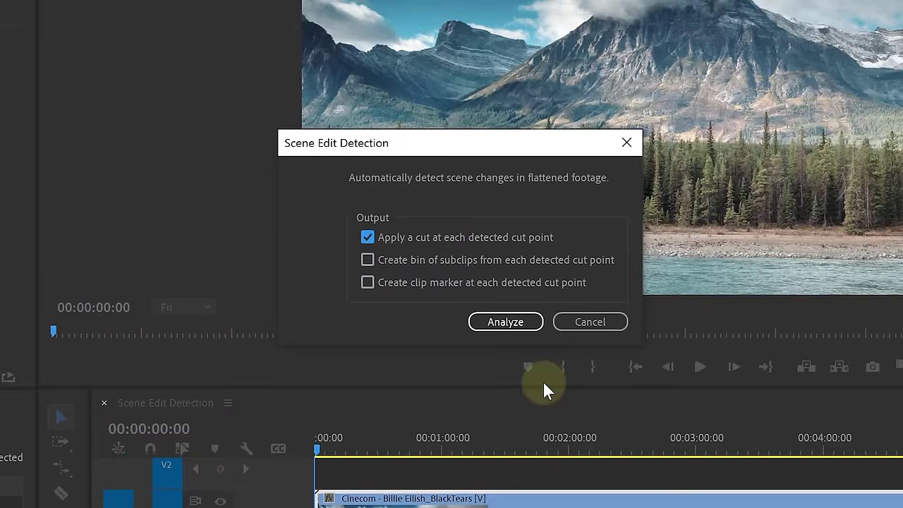
pyautogui.click(505, 322)
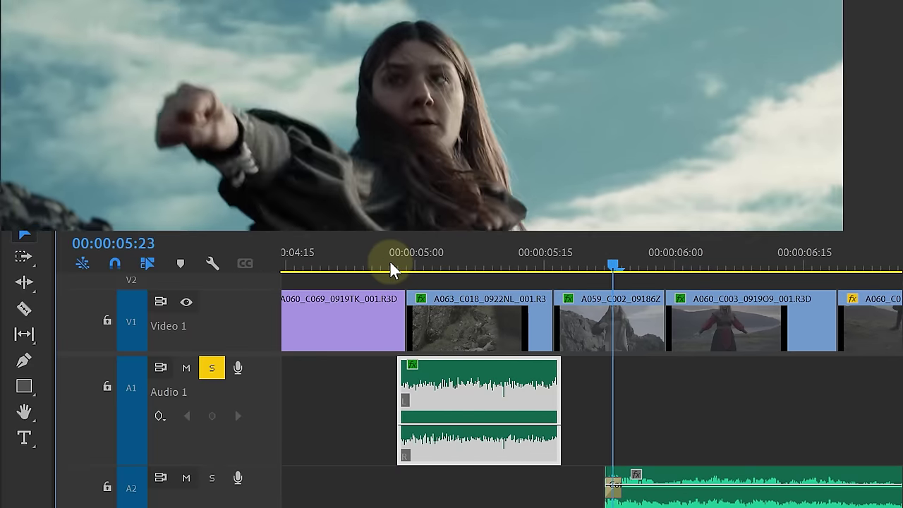
# Stop at 00:00:04:27, extend the A1 audio clip's end, and add a volume keyframe
pyautogui.click(391, 265)
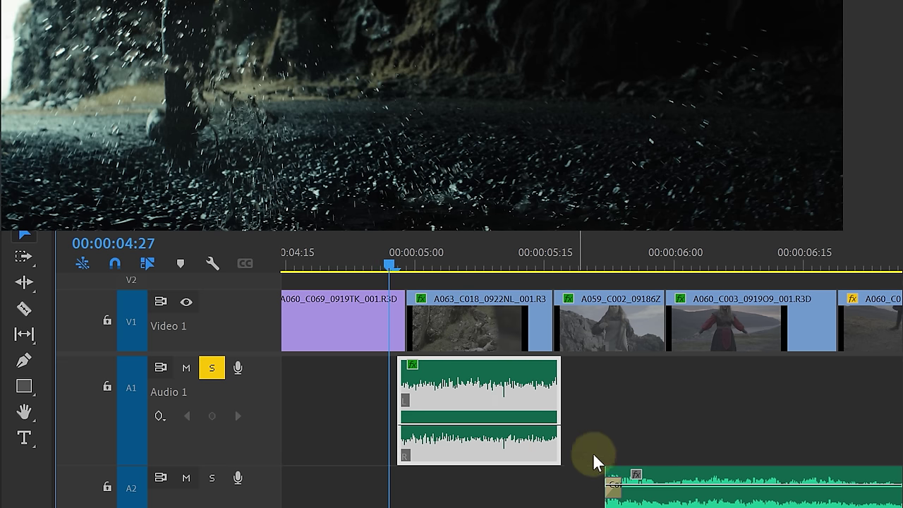
pyautogui.moveTo(558, 437); pyautogui.dragTo(674, 395)
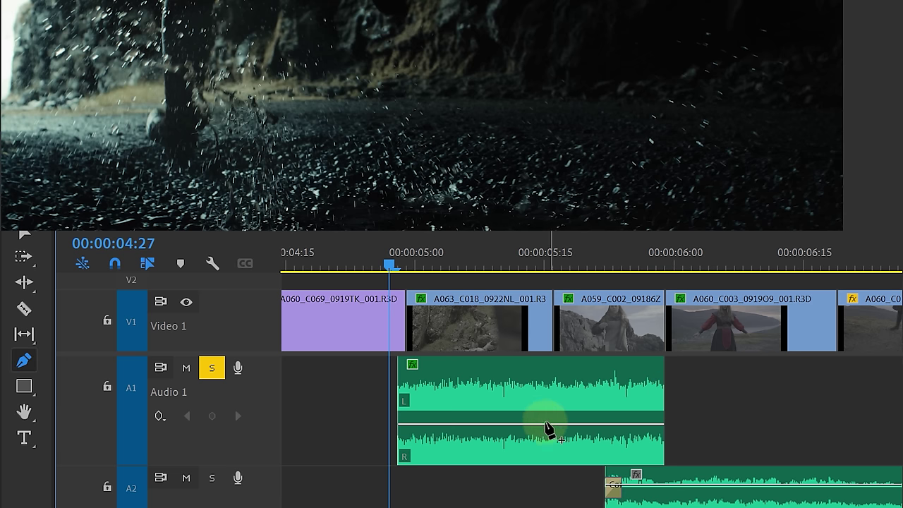
pyautogui.click(543, 424)
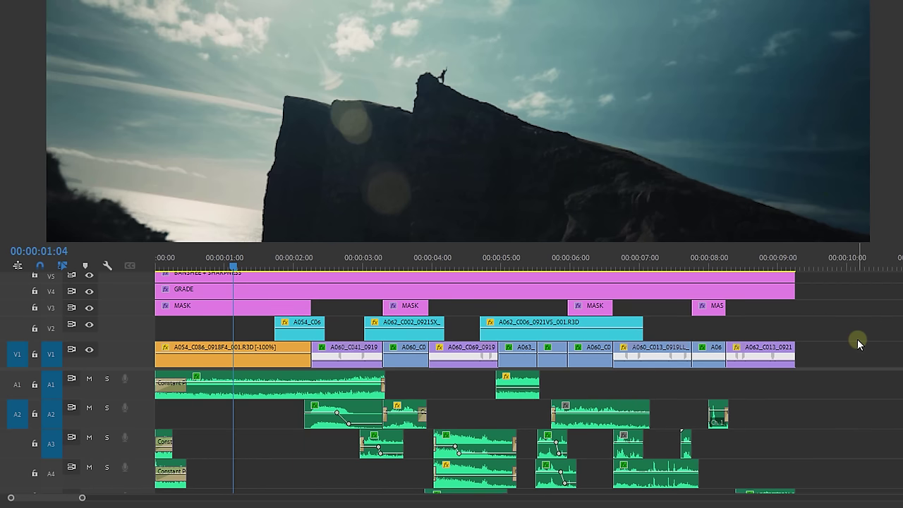
# Shift the V2–V5 clips up one track, then lock the empty V2 track and slim it down
pyautogui.moveTo(805, 329); pyautogui.dragTo(204, 290)
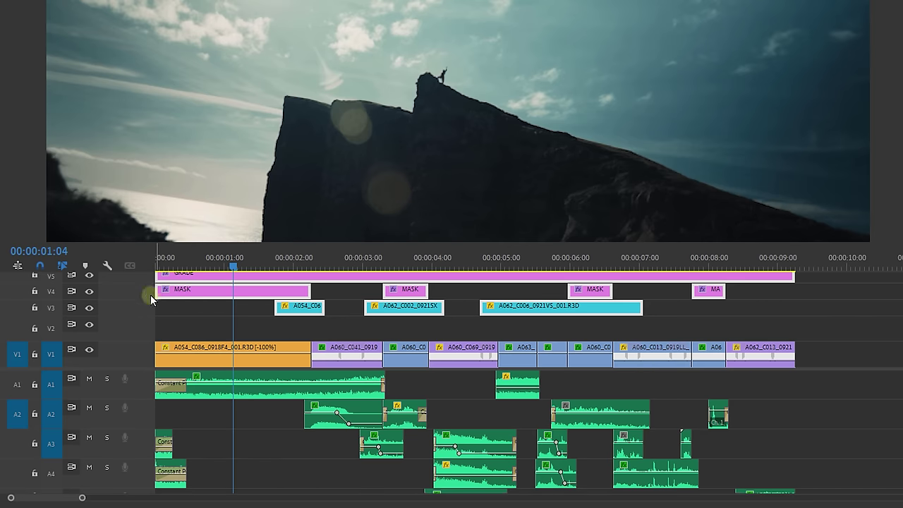
pyautogui.click(35, 327)
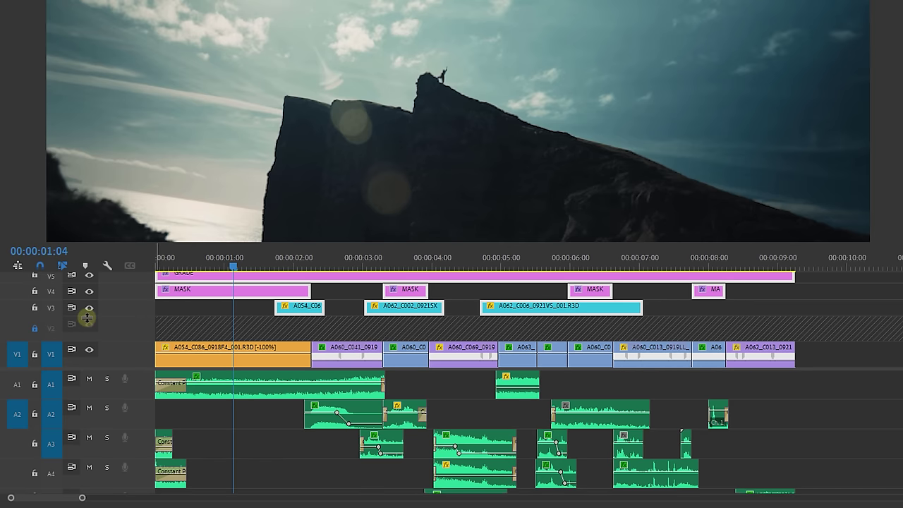
pyautogui.moveTo(85, 332); pyautogui.dragTo(83, 333)
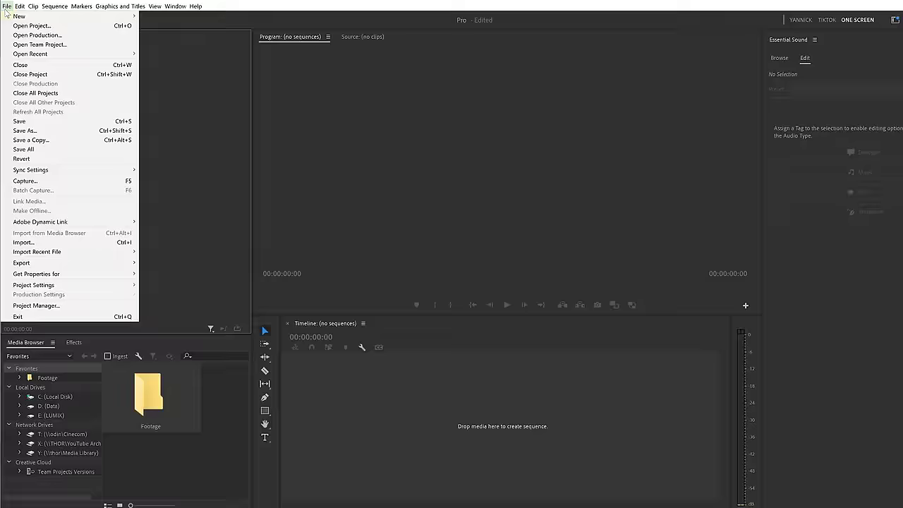
# Open the Assets project in the Cinecom Productions production and browse its General and Intro bins
pyautogui.moveTo(94, 19)
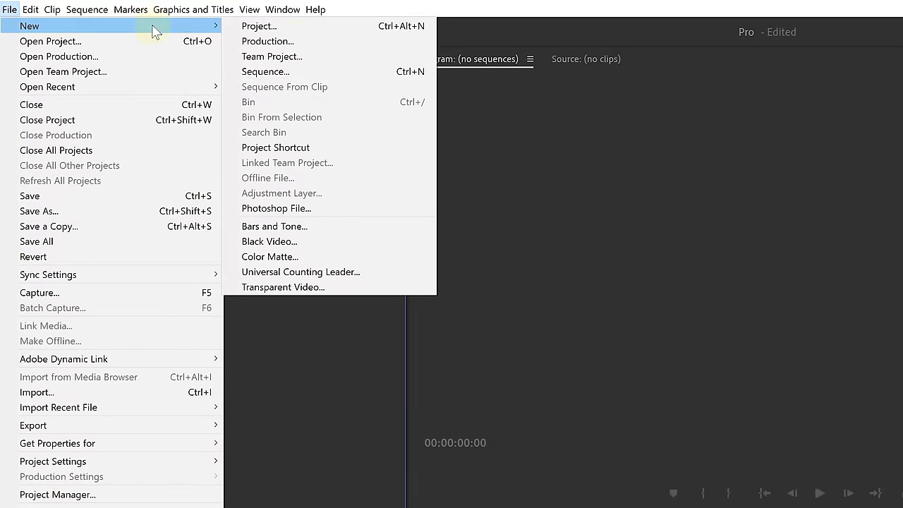
pyautogui.click(275, 43)
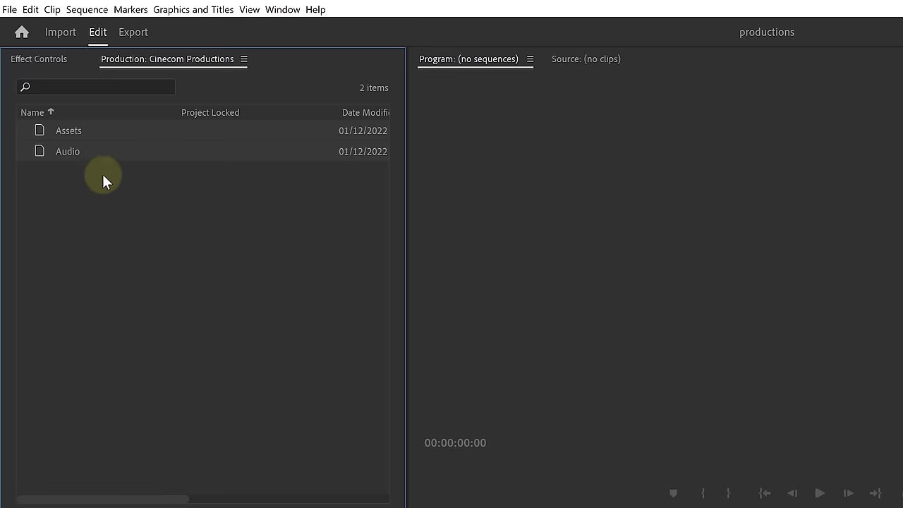
pyautogui.doubleClick(68, 132)
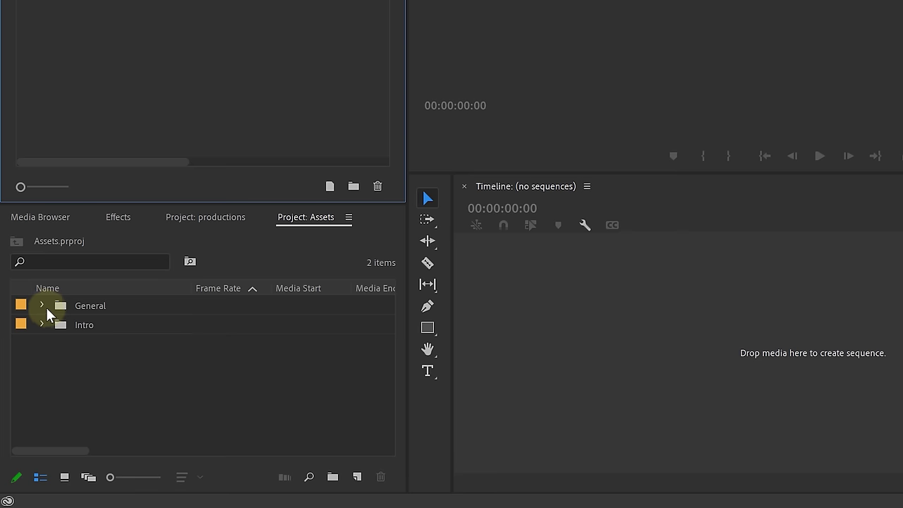
pyautogui.click(42, 306)
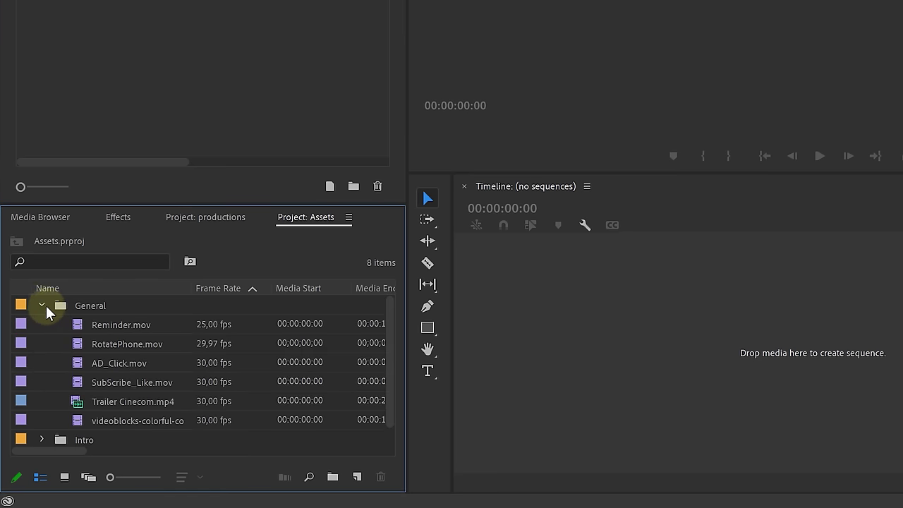
pyautogui.click(42, 306)
pyautogui.click(43, 323)
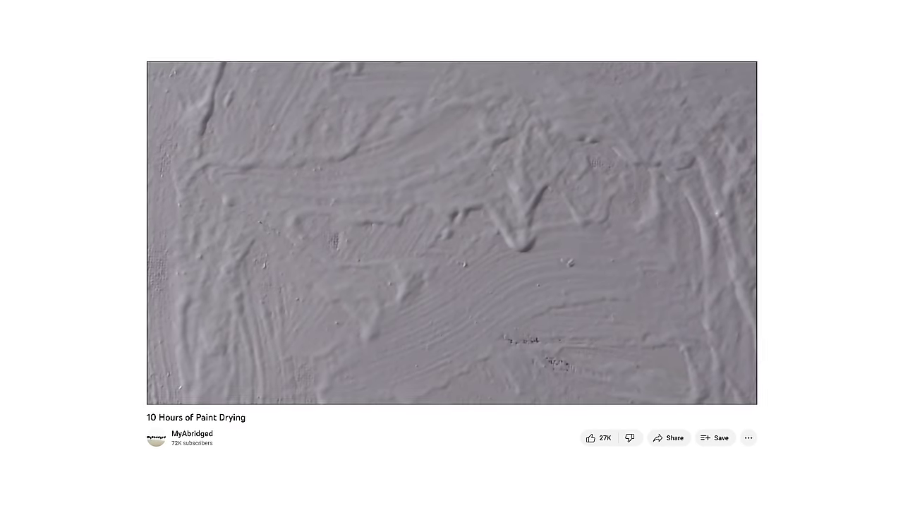
# Dismiss the not-responding dialog and return to the Dynamic Linking timeline
pyautogui.click(886, 488)
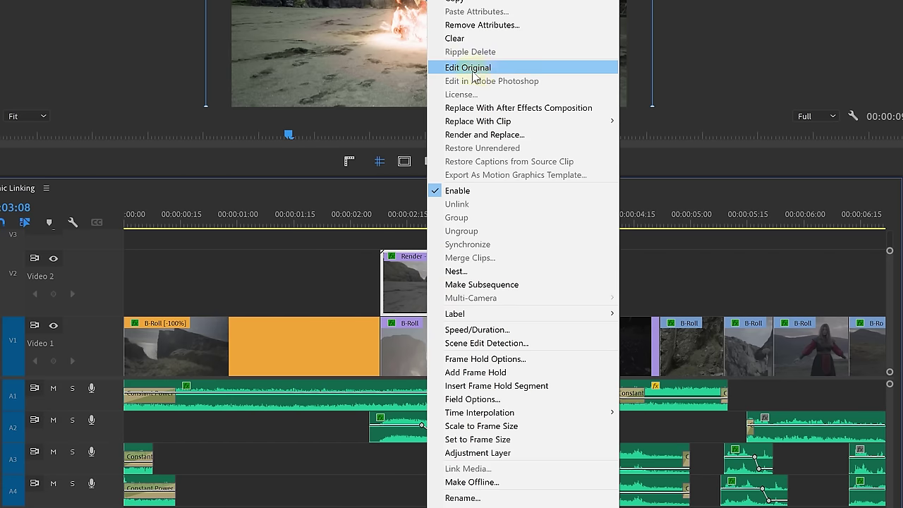
# Use Edit Original on the rendered Fire Shot 4.mov clip to launch its comp in After Effects
pyautogui.click(507, 70)
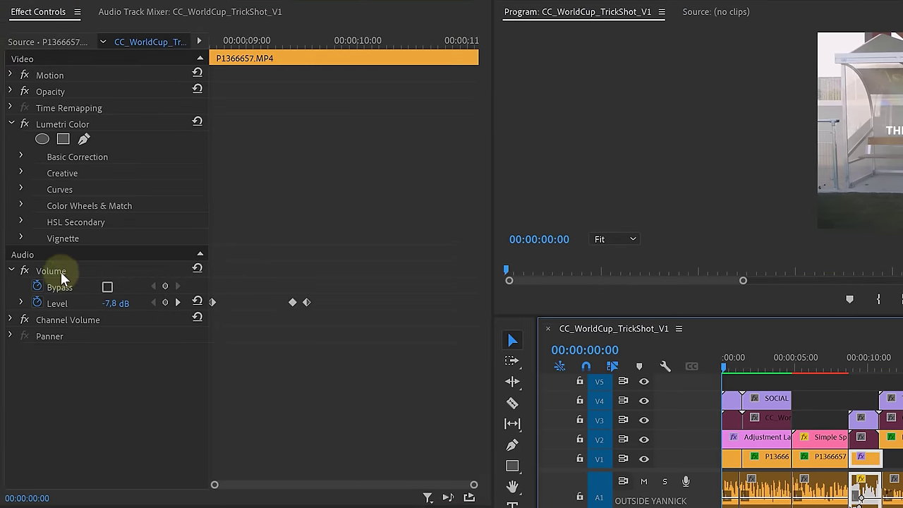
# Copy the Volume effect's keyframes from one clip and paste them onto another clip
pyautogui.rightClick(73, 319)
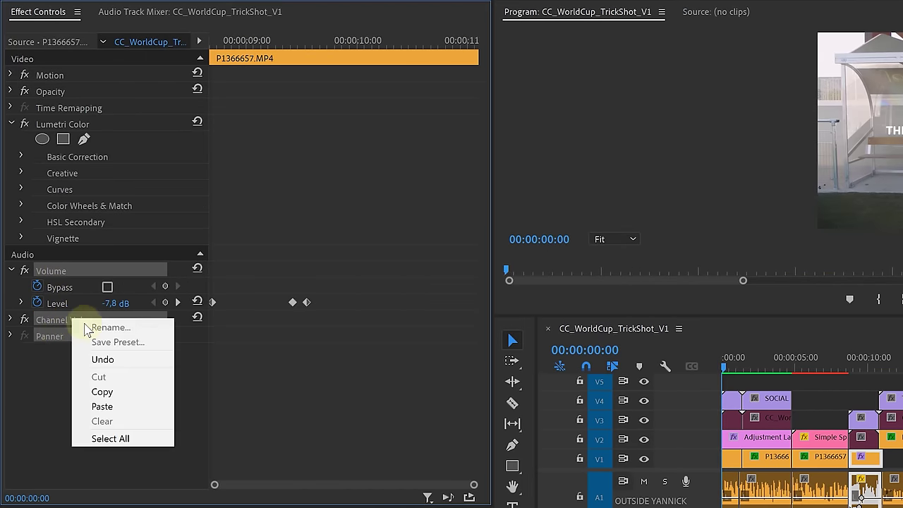
pyautogui.click(102, 392)
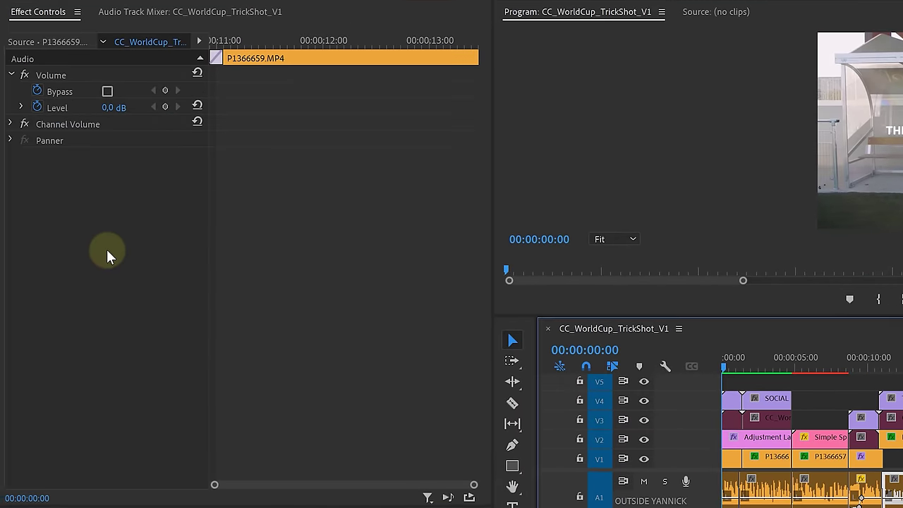
pyautogui.rightClick(106, 249)
pyautogui.click(150, 337)
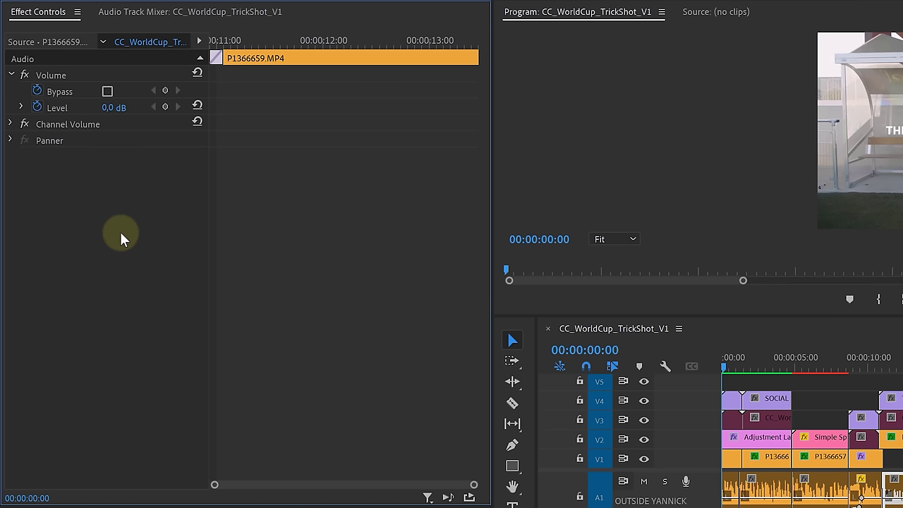
# In the Audio Track Mixer workspace, move the studio MVI clips from A1 onto the STUDIO YANNICK track
pyautogui.click(149, 14)
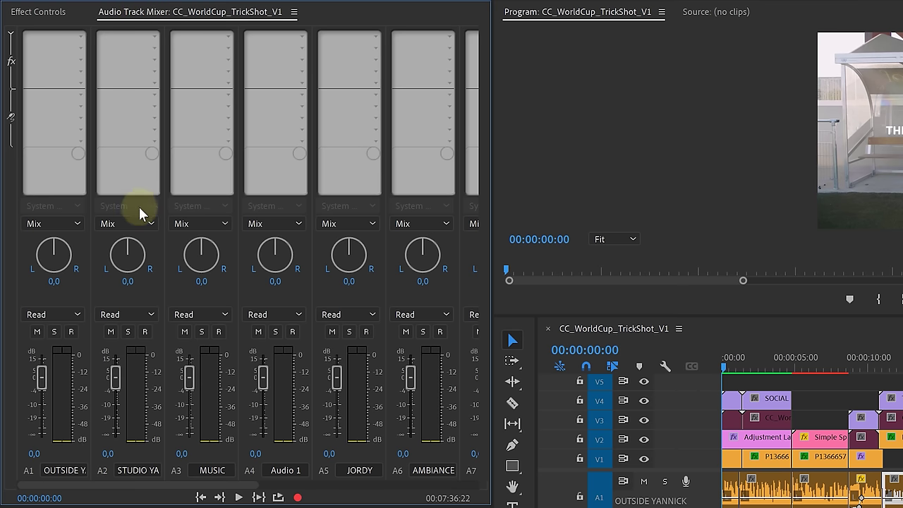
pyautogui.click(81, 48)
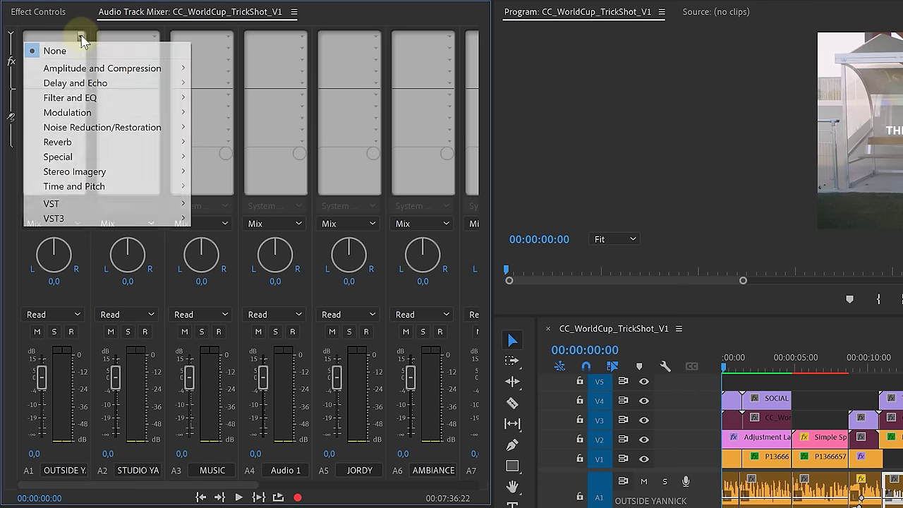
pyautogui.moveTo(622, 328); pyautogui.dragTo(226, 270)
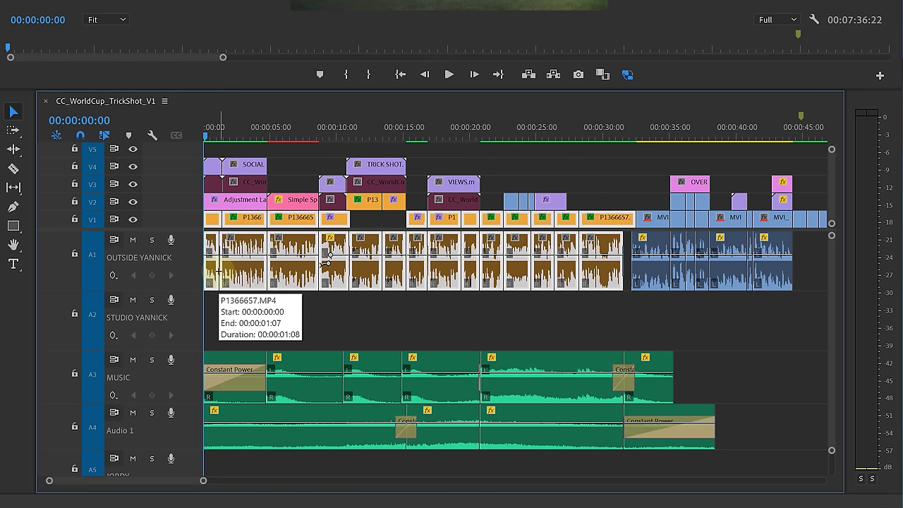
pyautogui.moveTo(797, 317); pyautogui.dragTo(653, 318)
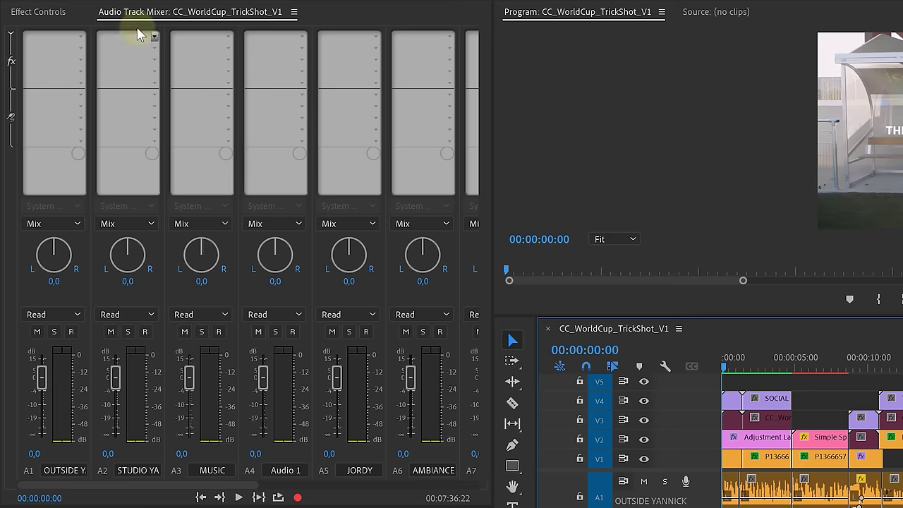
pyautogui.click(70, 37)
# Insert Studio Reverb on A1 and set it to the Vocal Reverb (small) preset
pyautogui.moveTo(141, 141)
pyautogui.click(249, 155)
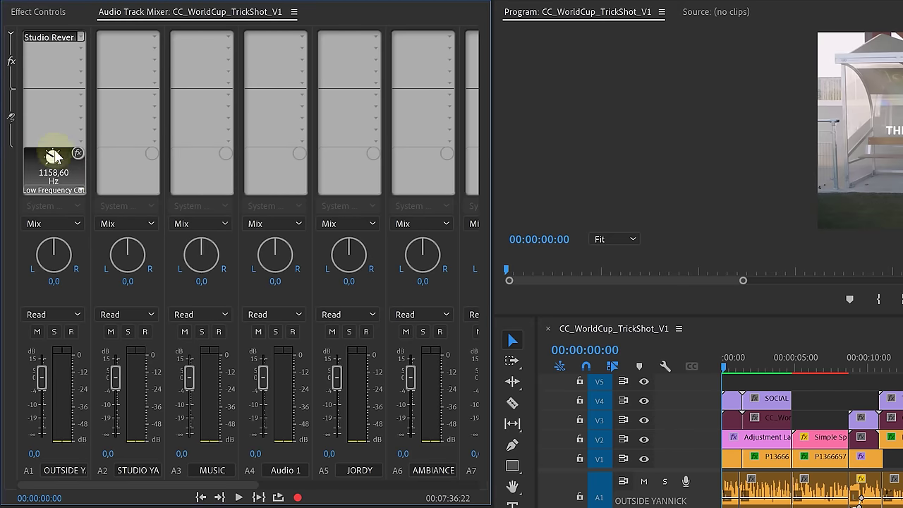
pyautogui.doubleClick(60, 45)
pyautogui.click(695, 38)
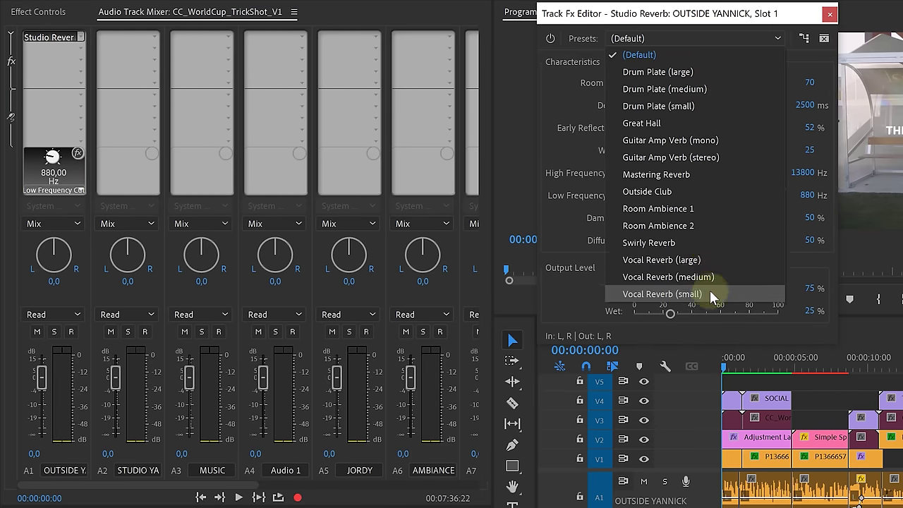
pyautogui.click(662, 293)
pyautogui.click(830, 14)
# Add a Graphic Equalizer to A2 and ValhallaSupermassive to A1's second effect slot
pyautogui.click(153, 36)
pyautogui.moveTo(165, 98)
pyautogui.click(376, 157)
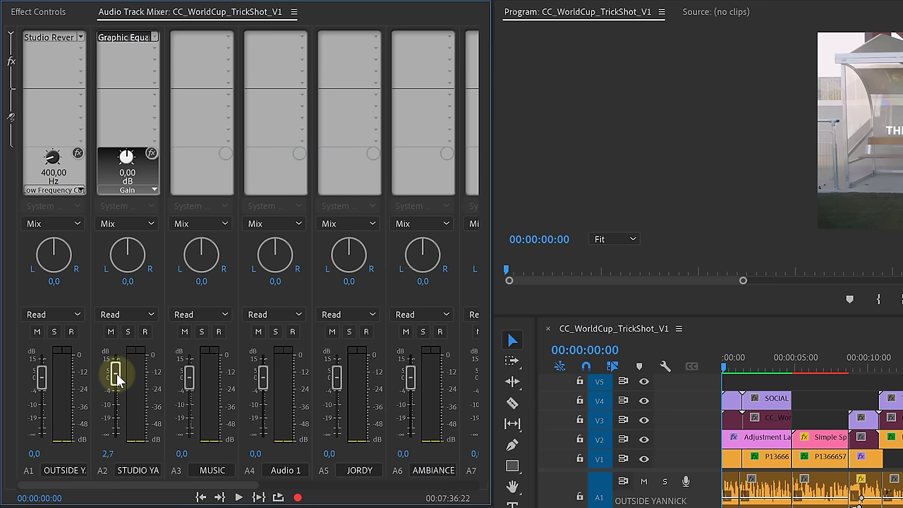
pyautogui.click(81, 50)
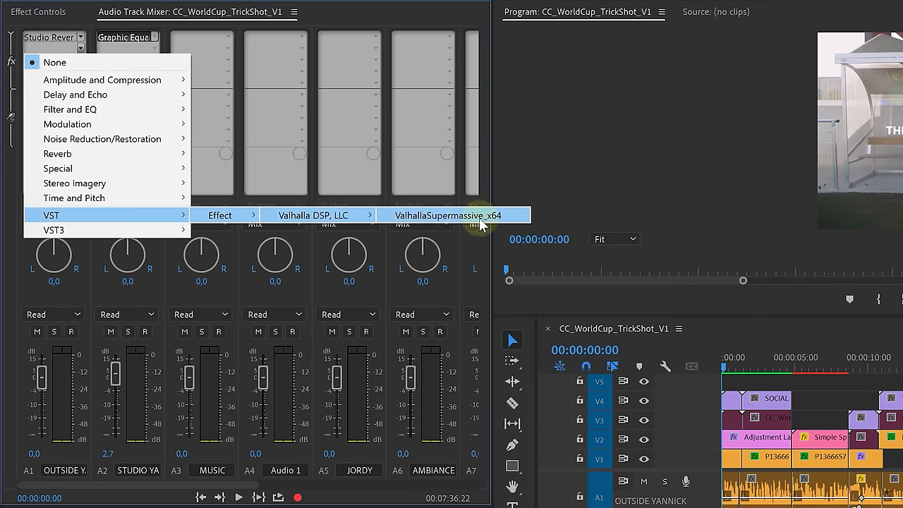
pyautogui.click(480, 216)
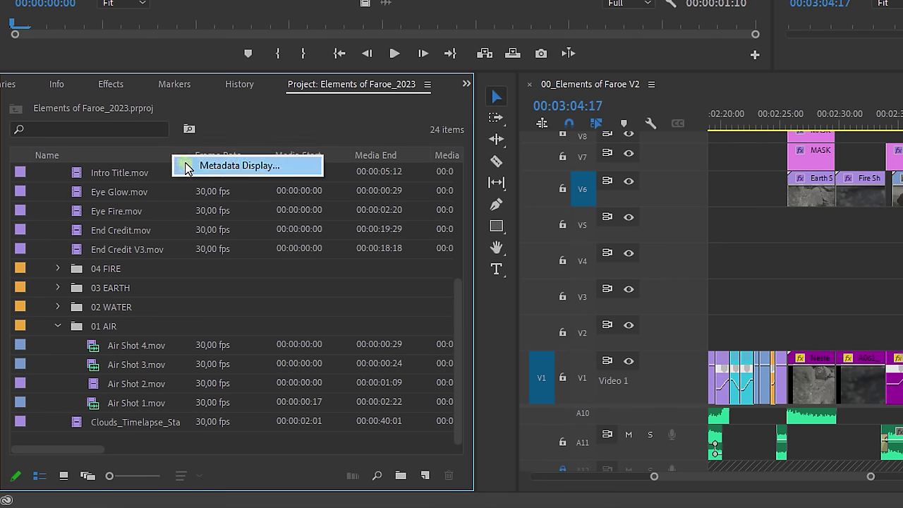
# Show Comment and Good metadata columns, tick Good for Air Shots 1, 3 and 4, and comment 'Wind is too subtle' on Air Shot 2
pyautogui.click(187, 166)
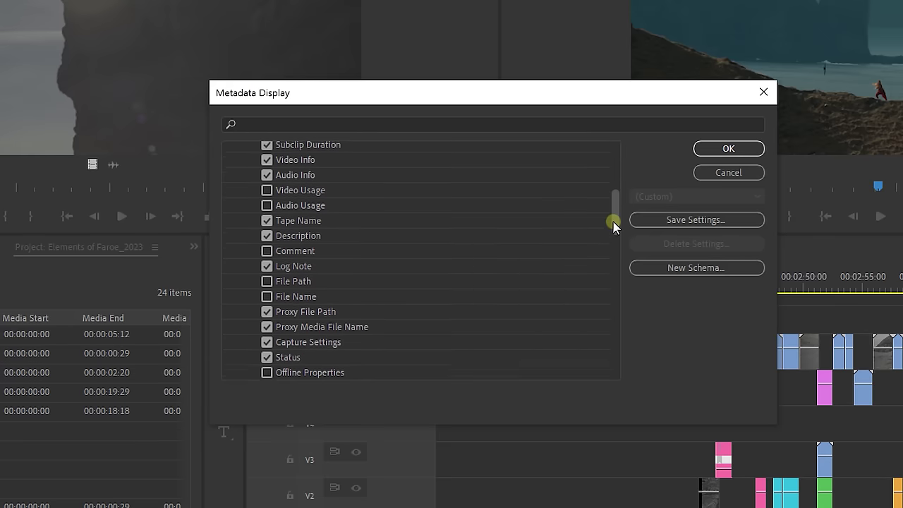
pyautogui.scroll(-1, 613, 221)
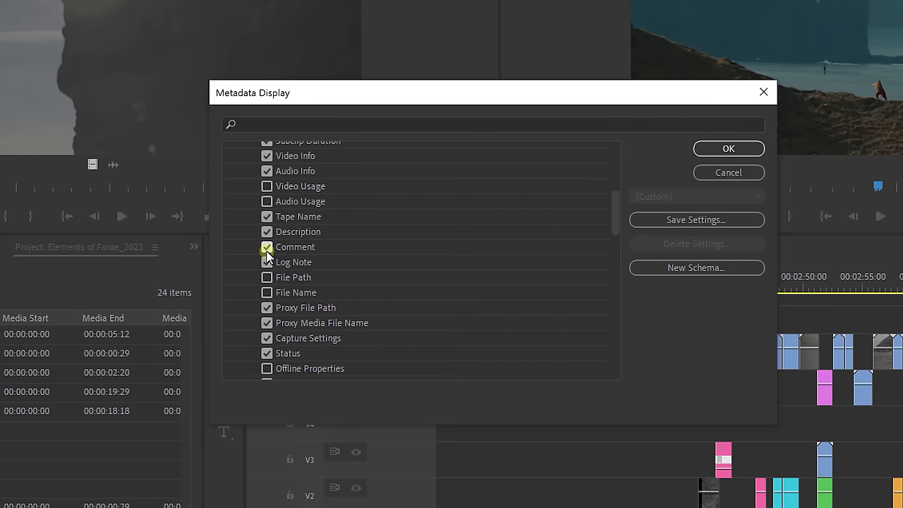
pyautogui.click(289, 307)
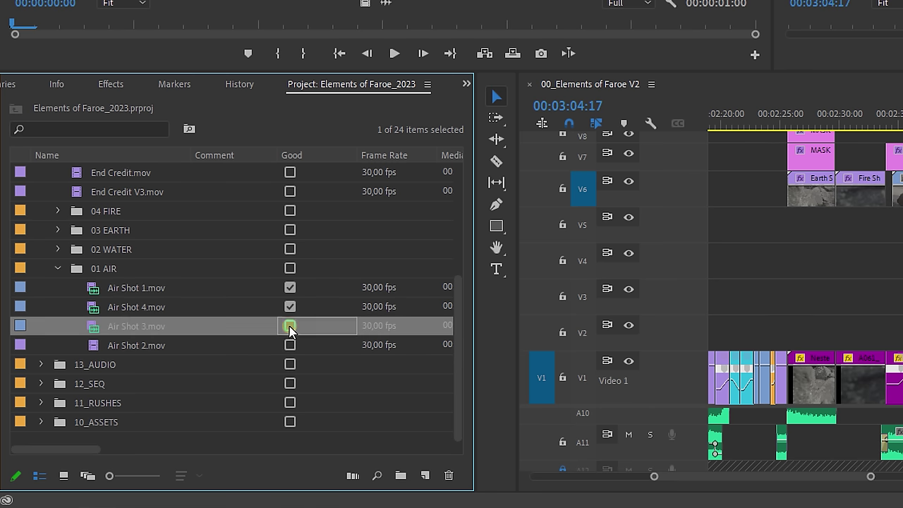
pyautogui.click(221, 347)
pyautogui.write('Wind is too subtle')
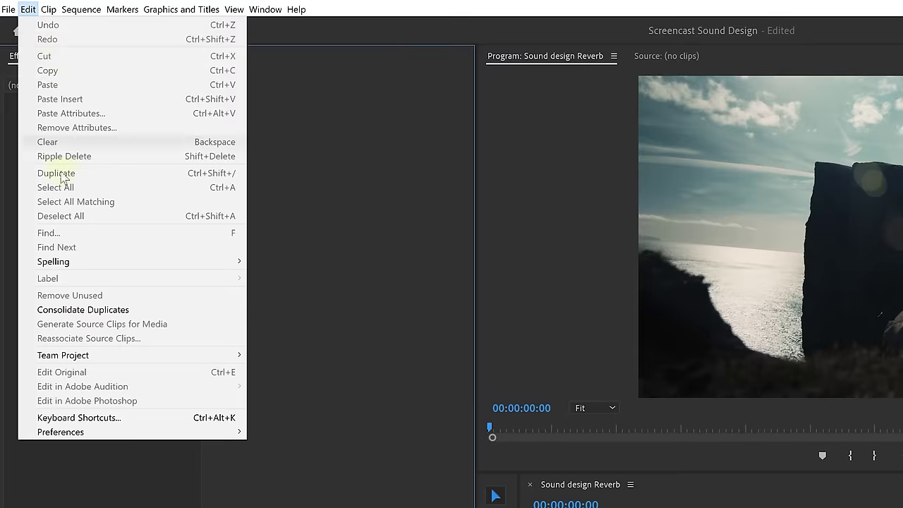
# Enable the export's Lumetri Look/LUT effect with the QT Gamma Compensation.cube LUT
pyautogui.moveTo(136, 433)
pyautogui.click(300, 432)
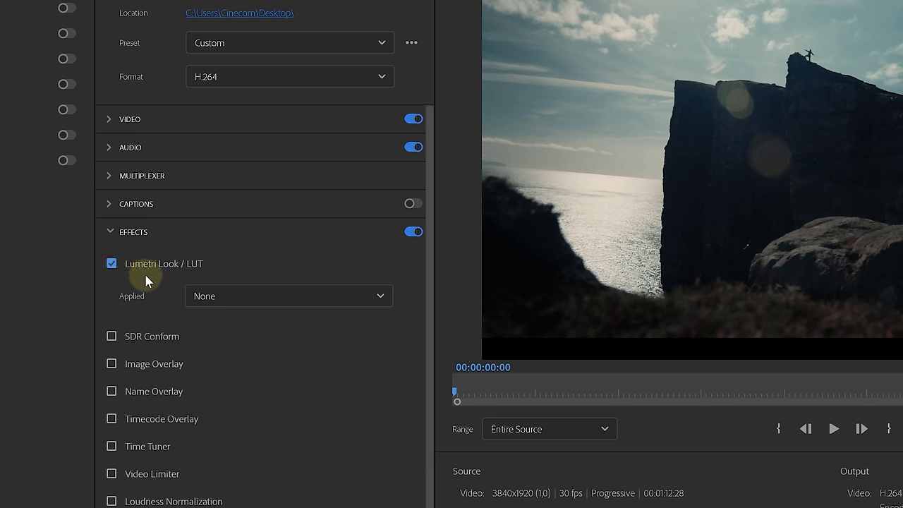
pyautogui.click(240, 296)
pyautogui.click(193, 367)
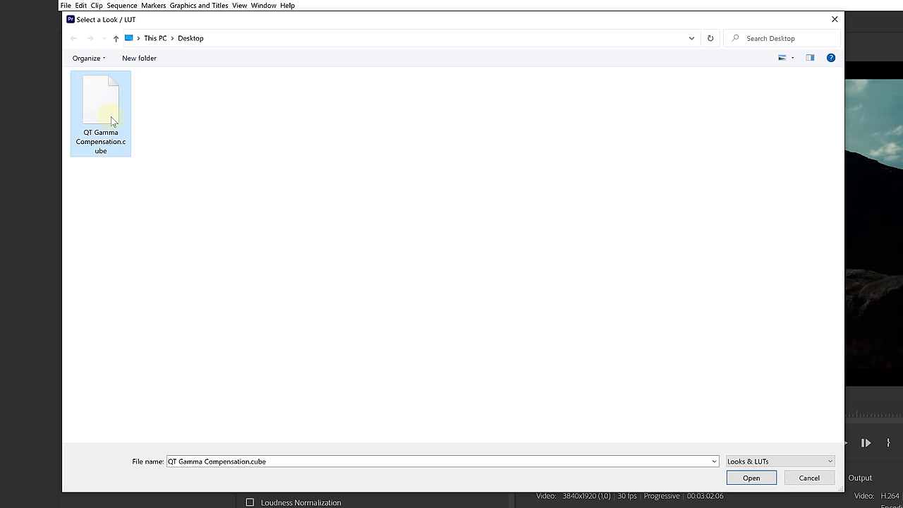
pyautogui.doubleClick(117, 124)
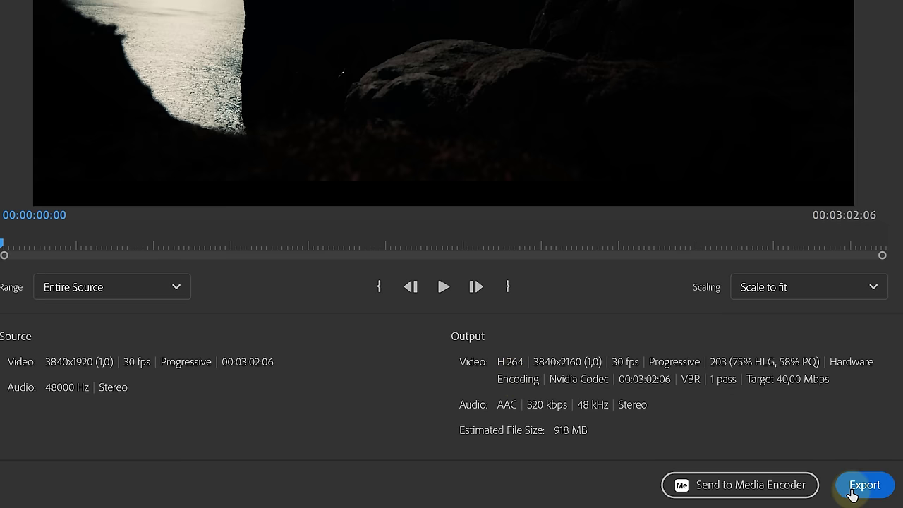